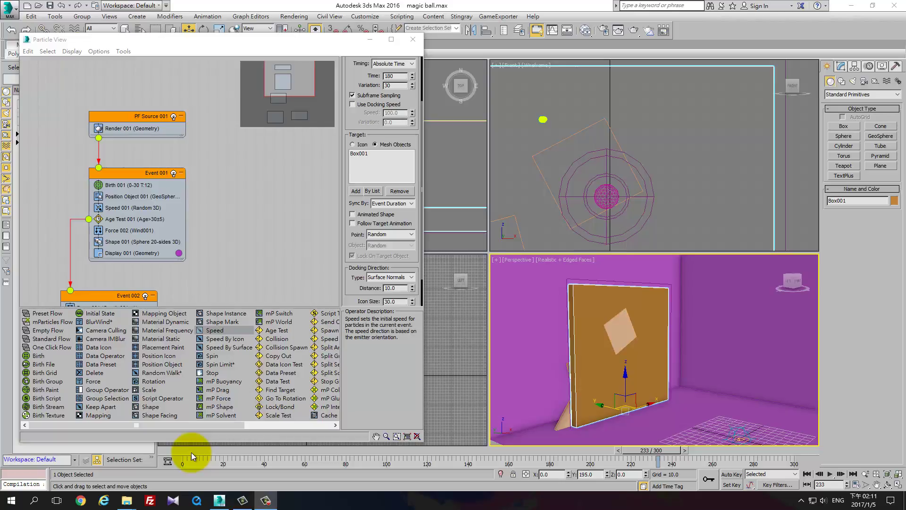
- Scrub the timeline to frame 200 to preview the yellow particle trails, then activate Select and Move
mouse_move(192, 452)
mouse_down()
mouse_move(324, 449)
mouse_move(423, 431)
mouse_move(590, 461)
mouse_up()
key(w)
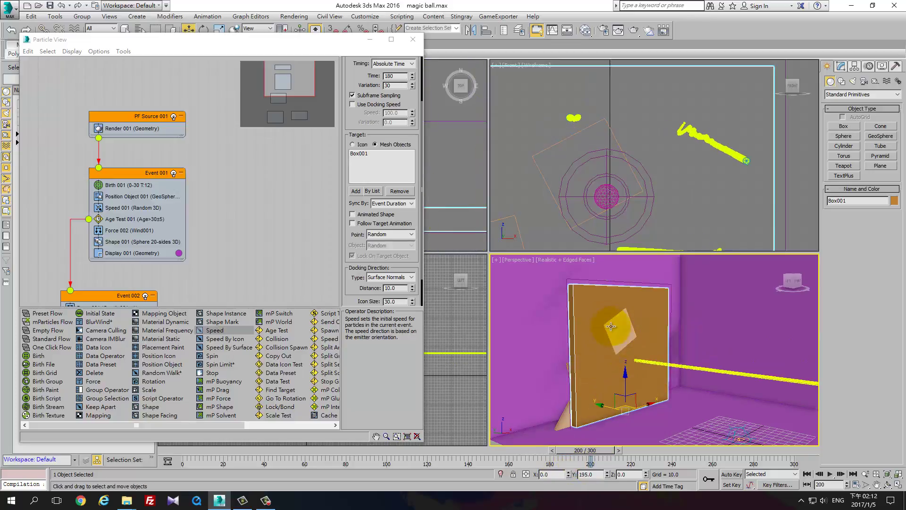
- Set Speed 002 in Event 004 to 10, keeping direction Inherit Previous
scroll(250, 156, down, 5)
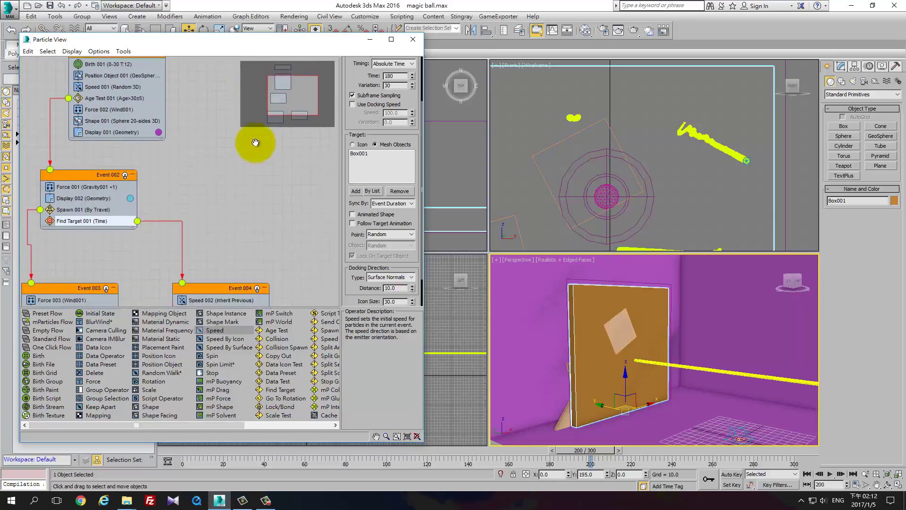
scroll(257, 212, down, 3)
click(222, 239)
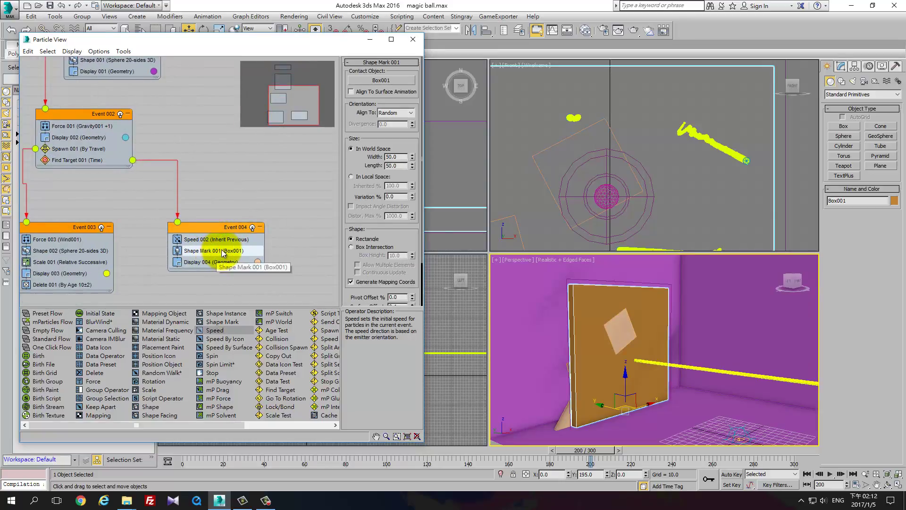
click(222, 239)
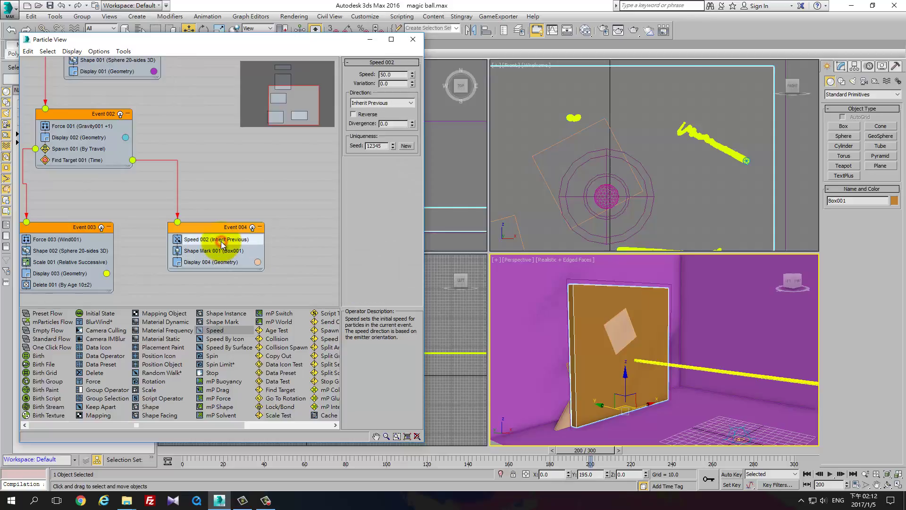
double_click(396, 75)
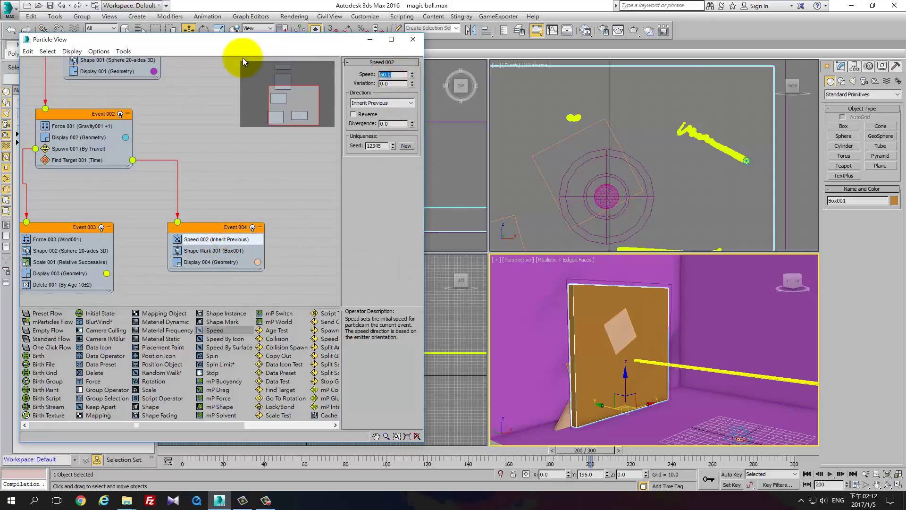
text(10)
key(Return)
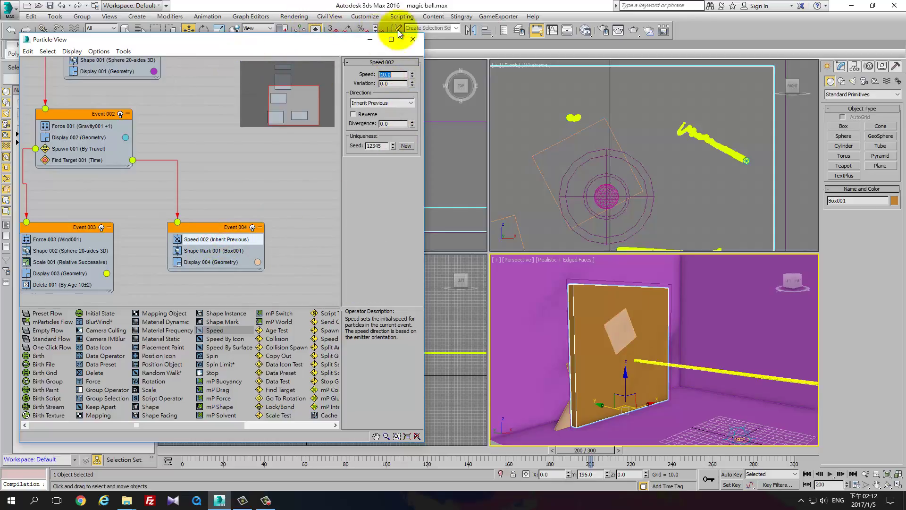
click(411, 103)
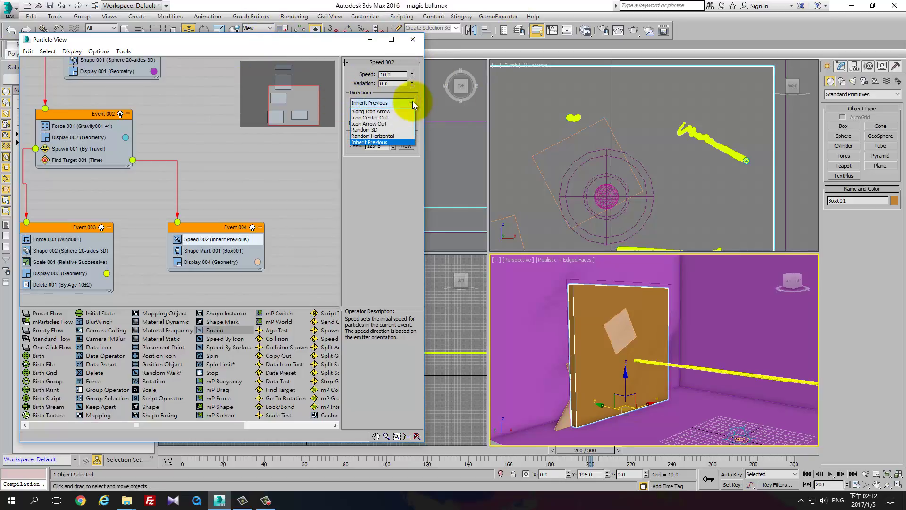
click(414, 102)
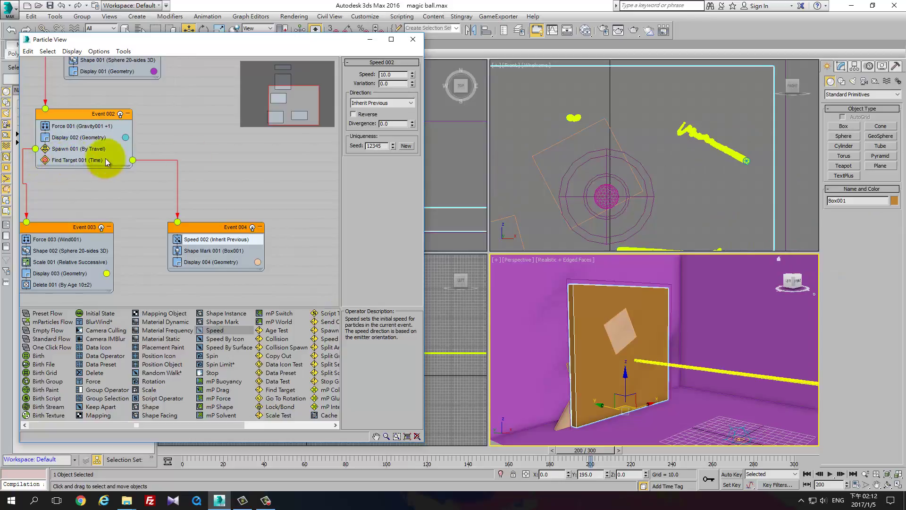
- Delete Speed 002 from Event 004 and clear the particle graph selection
click(209, 240)
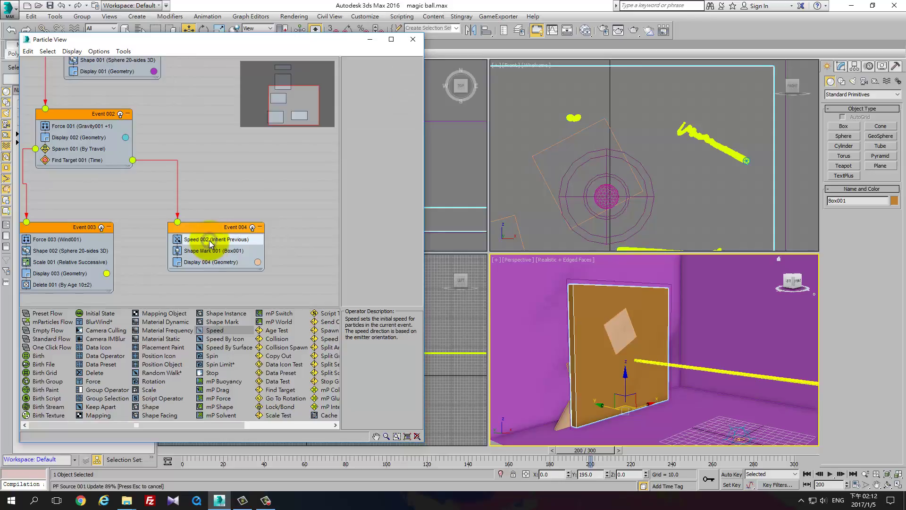
right_click(209, 240)
key(Delete)
click(209, 240)
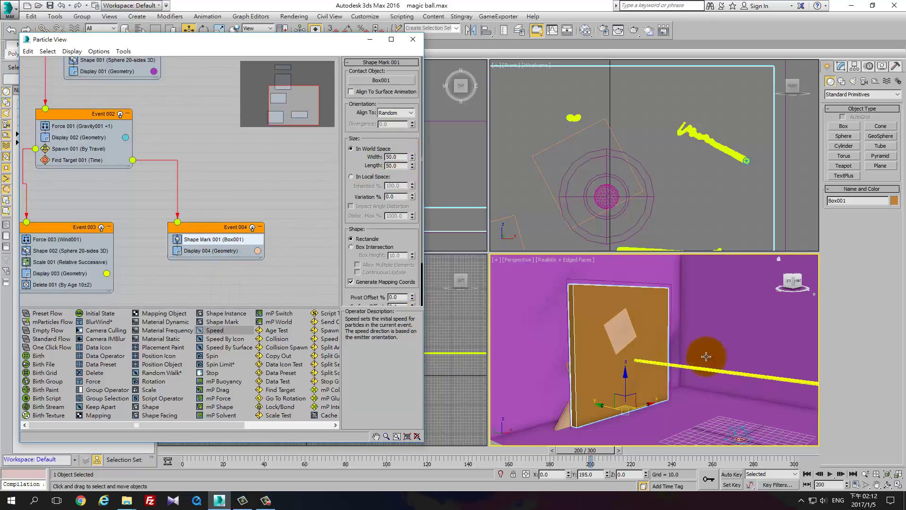
drag(185, 86, 201, 170)
click(178, 137)
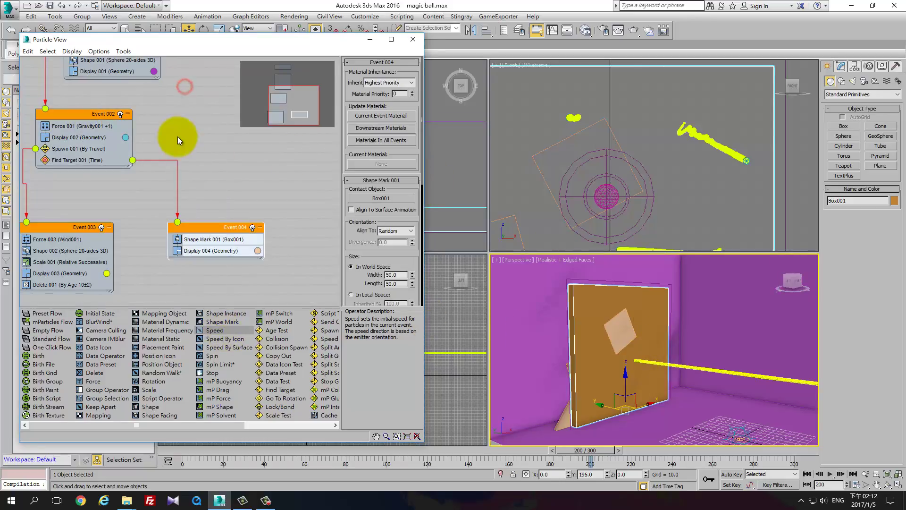
scroll(177, 97, up, 2)
scroll(200, 209, up, 3)
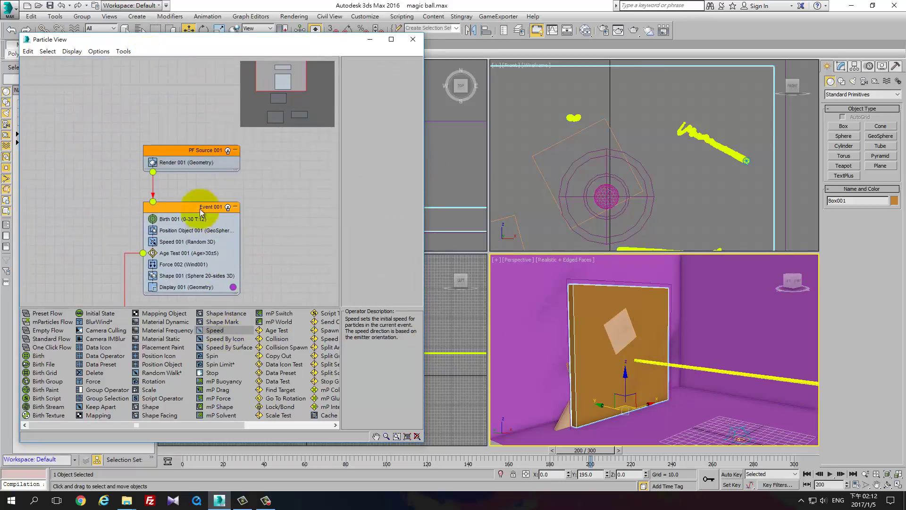
- Set PF Source 001's viewport integration step to Half Frame, then scrub the timeline to refresh the marks
click(194, 151)
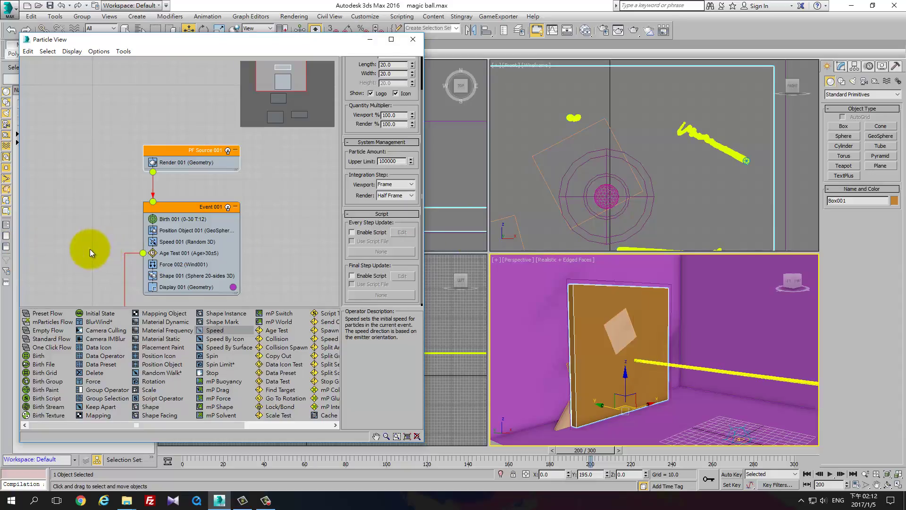
click(413, 184)
click(389, 199)
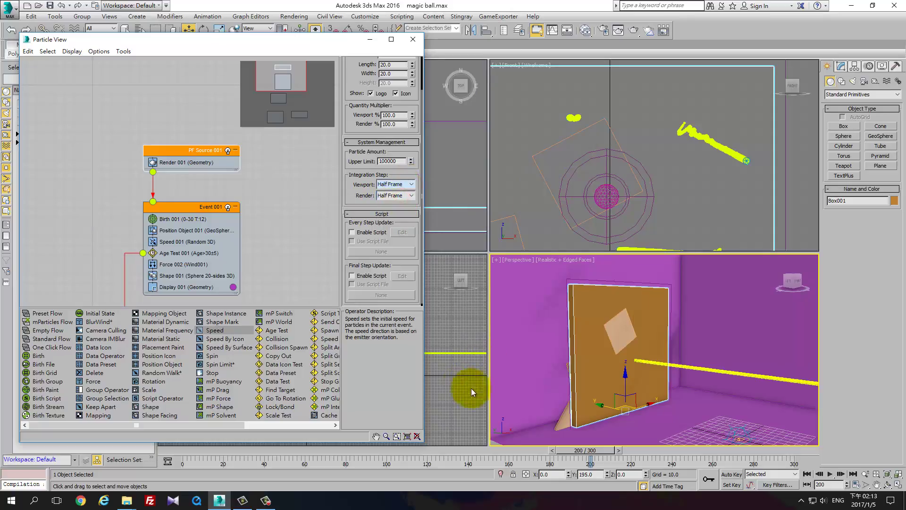
click(318, 454)
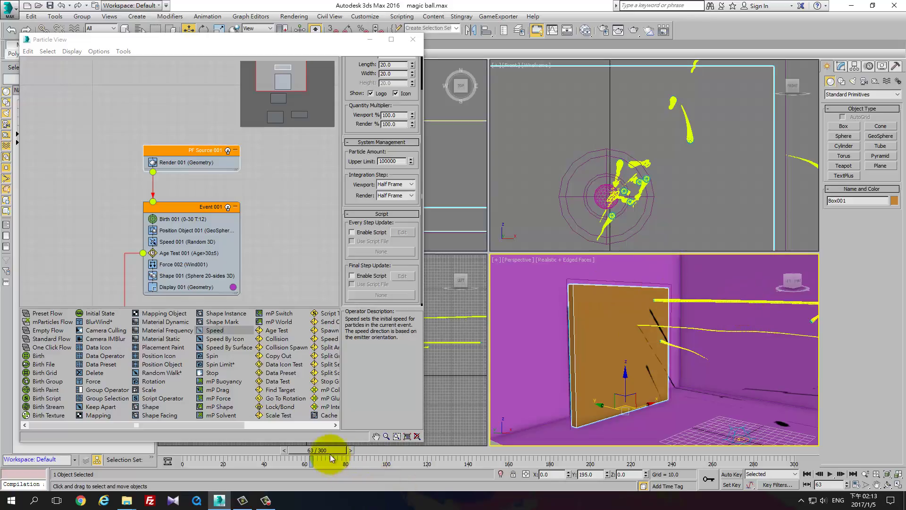
mouse_move(326, 453)
mouse_down()
mouse_move(470, 450)
mouse_move(561, 471)
mouse_move(712, 448)
mouse_move(666, 148)
mouse_up()
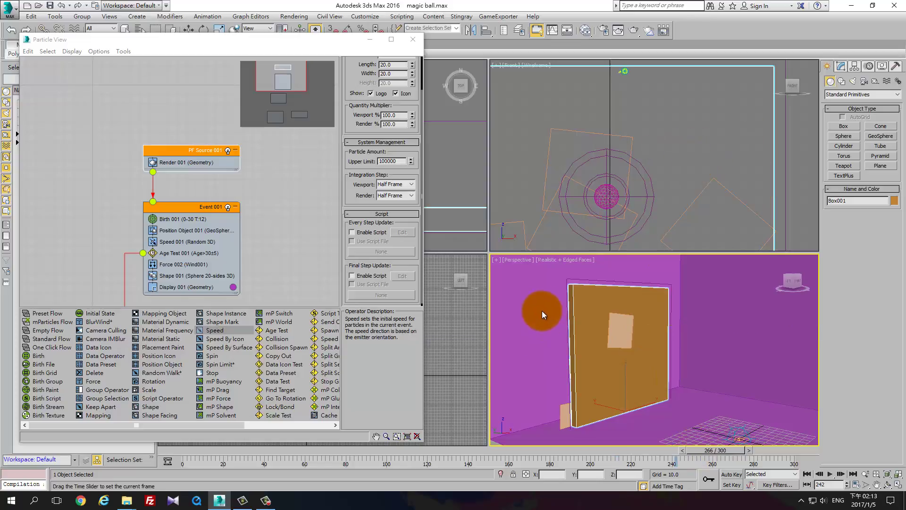
- Change PF Source 001's viewport integration step from Half Frame to 1/8 Frame
key(w)
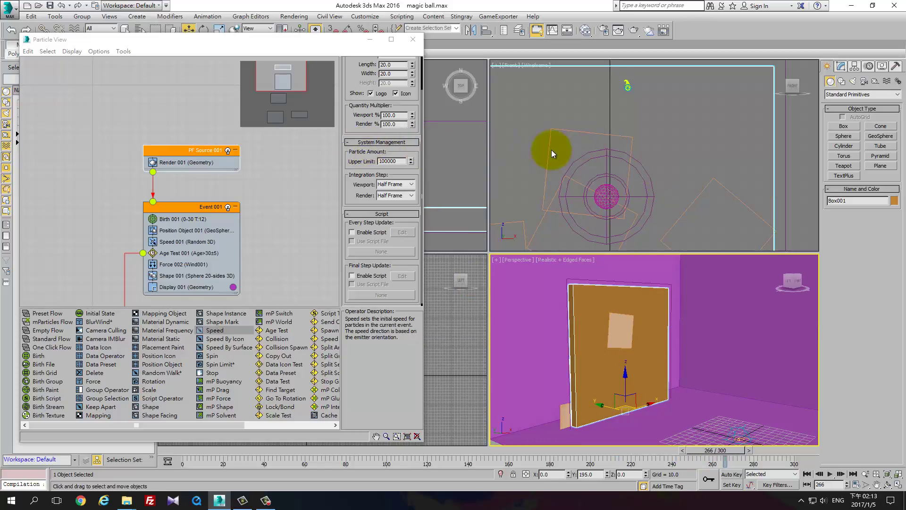
click(407, 186)
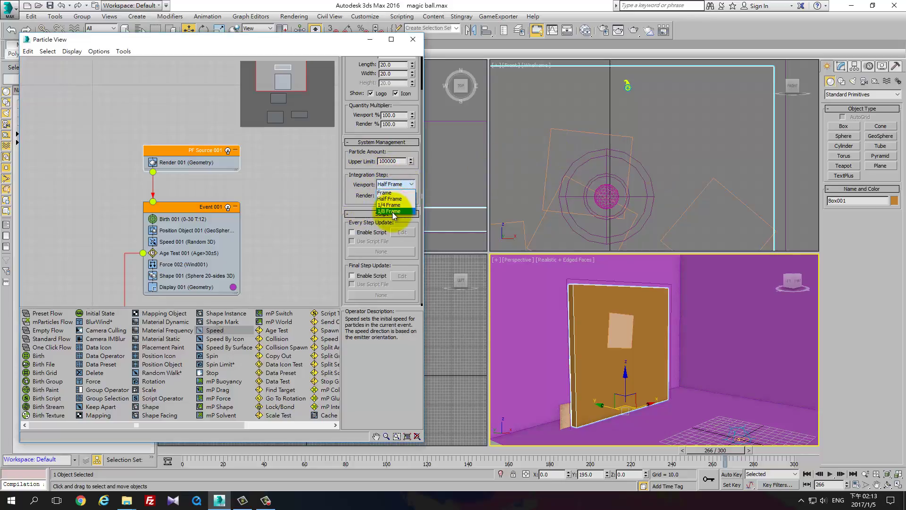
click(393, 197)
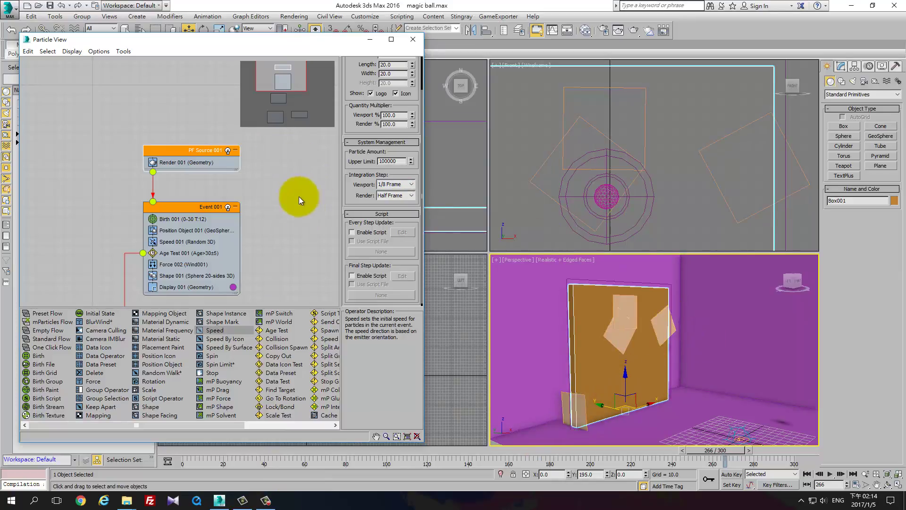
- Give Find Target 001 a new Uniqueness seed of 21526 and frame the box in the Front view
mouse_move(269, 229)
middle_down()
mouse_move(229, 182)
mouse_move(208, 133)
middle_up()
click(109, 138)
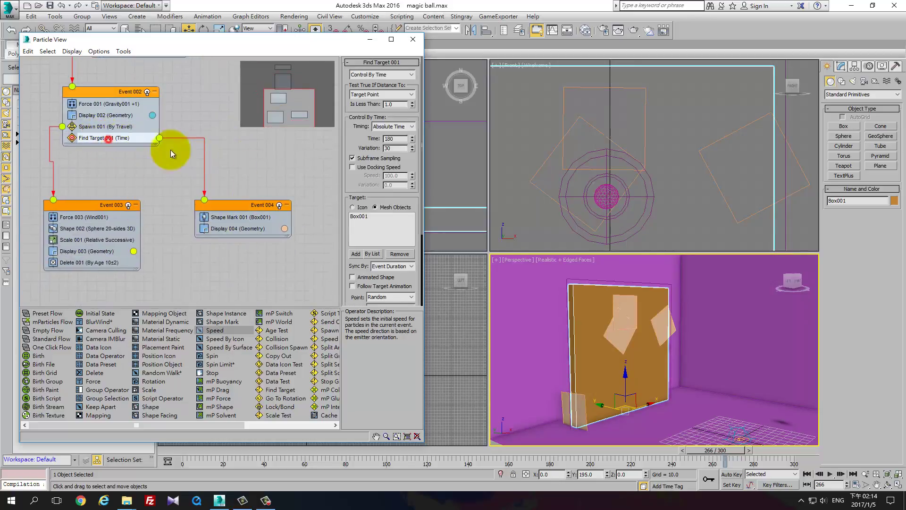
scroll(354, 288, down, 3)
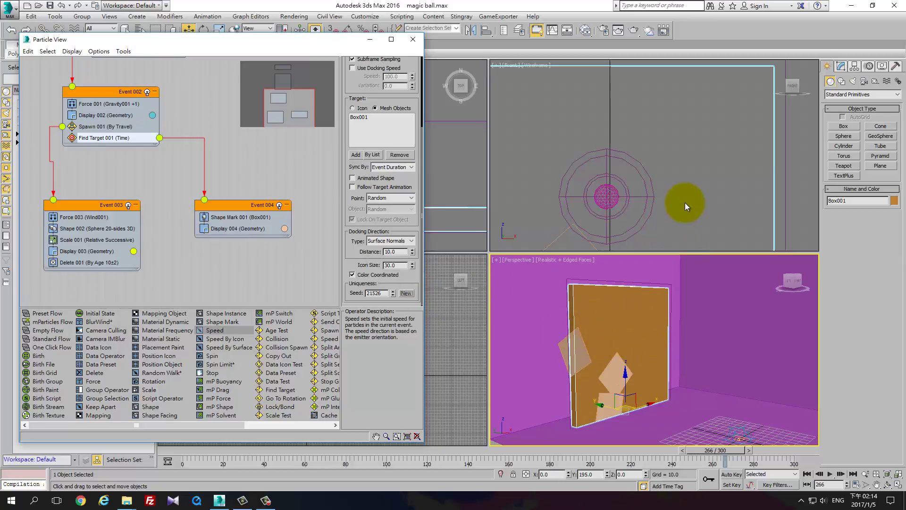
middle_drag(686, 202, 665, 148)
scroll(652, 151, down, 3)
scroll(616, 185, down, 2)
scroll(616, 184, down, 2)
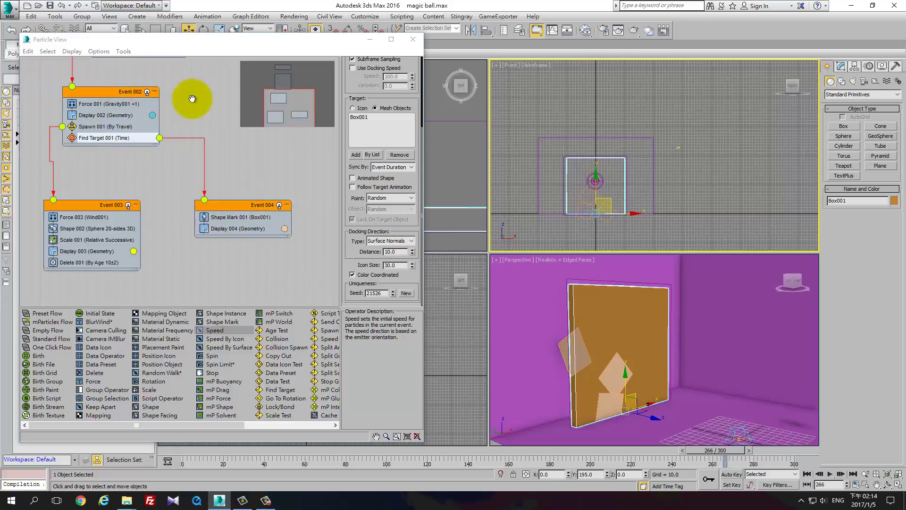
- Set PF Source 001 integration steps to 1/4 Frame viewport and 1/8 Frame render, then activate Perspective
mouse_move(192, 97)
middle_down()
mouse_move(209, 227)
mouse_move(202, 213)
middle_up()
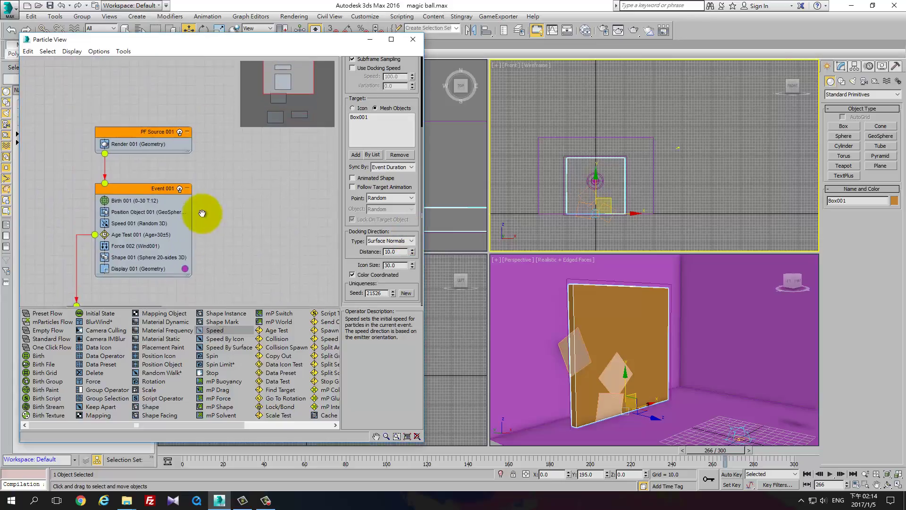
click(137, 136)
click(404, 184)
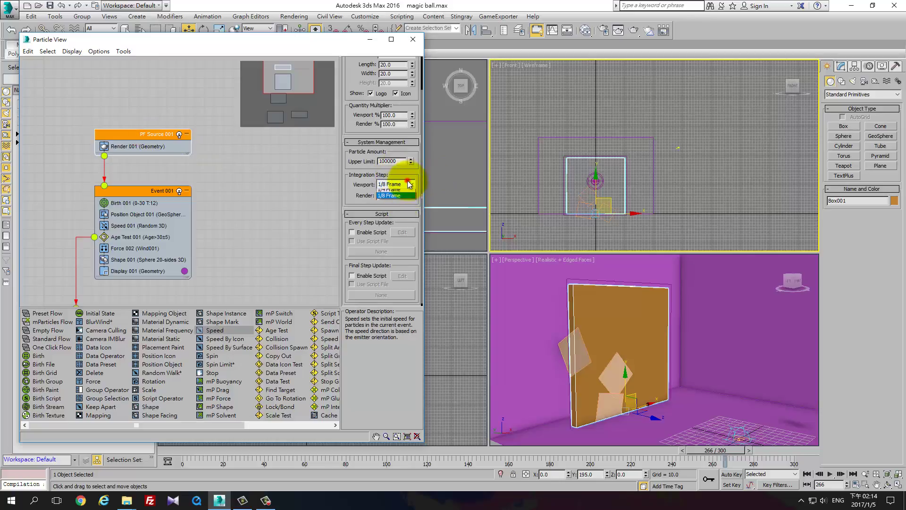
click(400, 206)
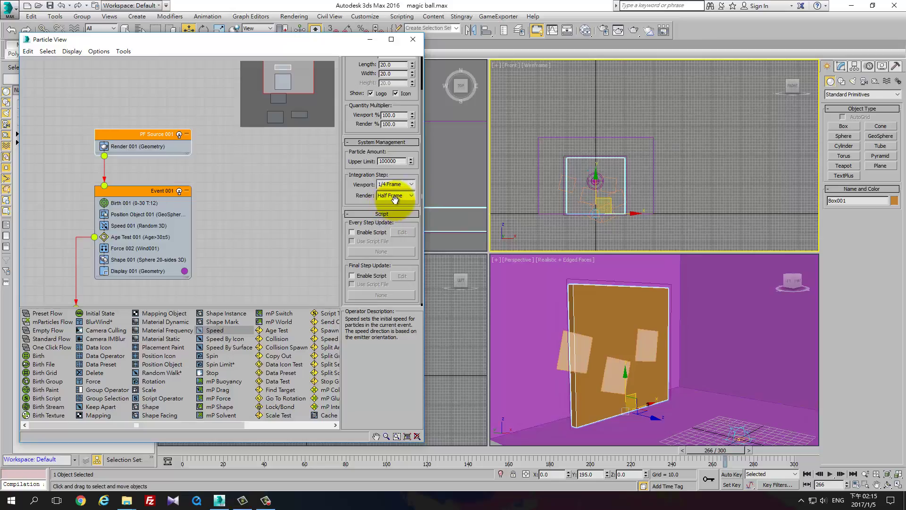
click(411, 196)
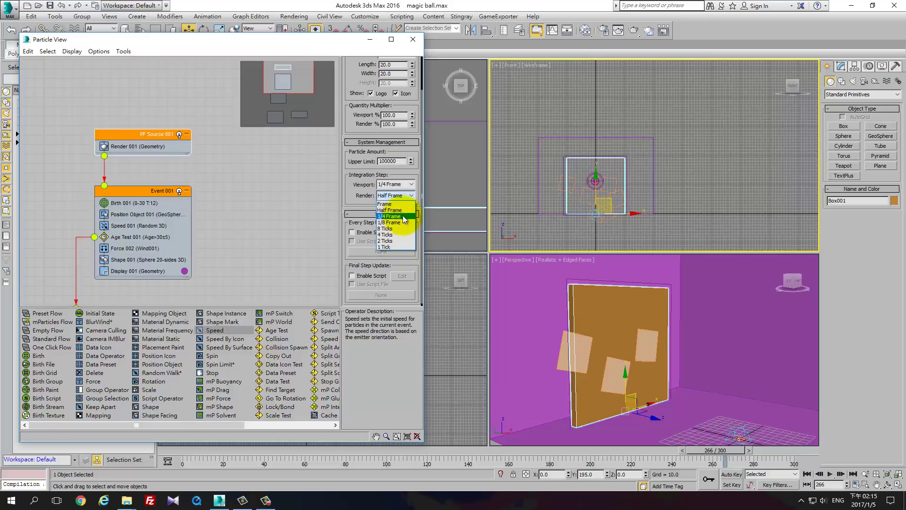
click(402, 222)
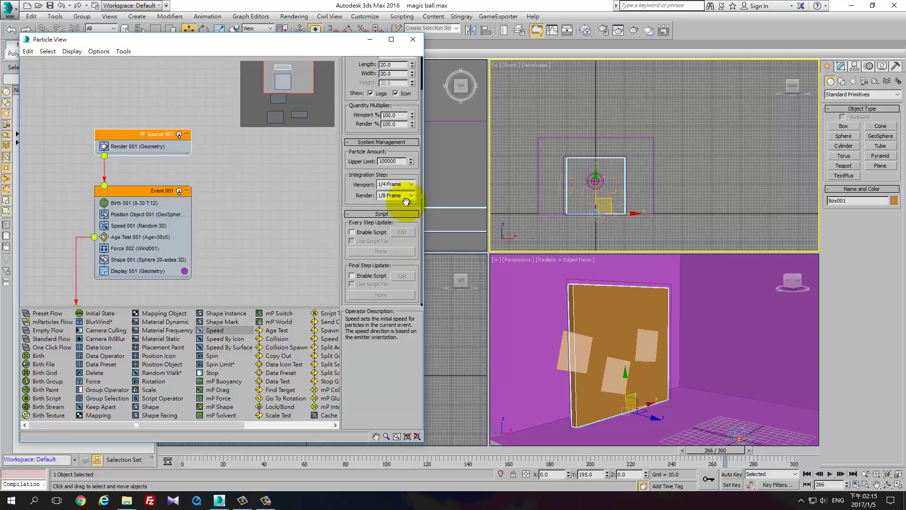
click(845, 364)
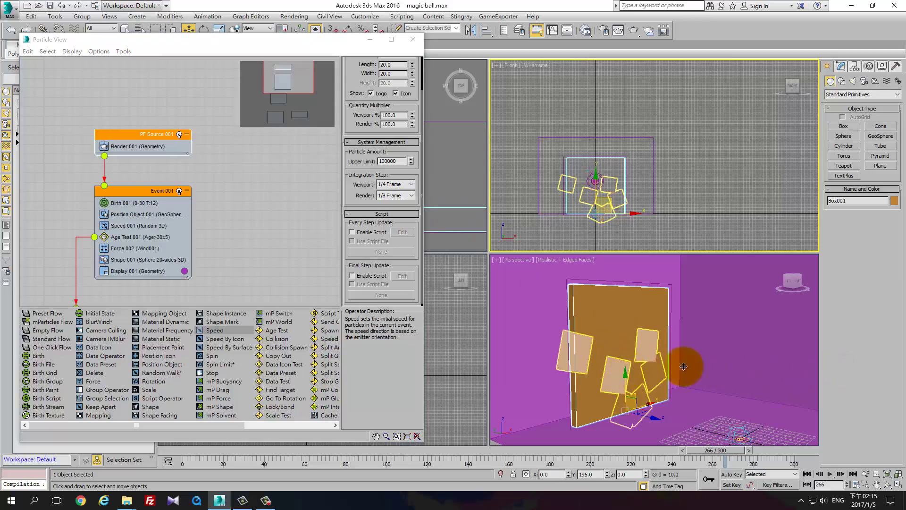
click(721, 395)
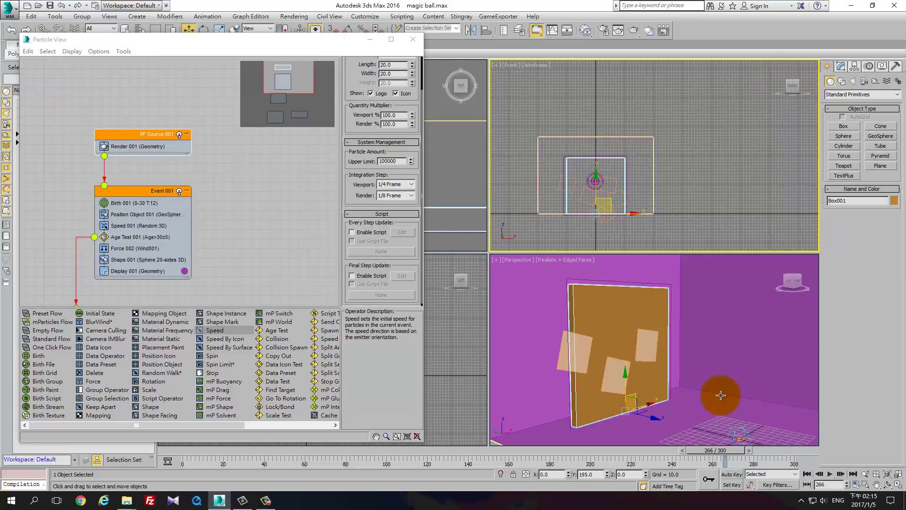
- Render Perspective frame 266 to show the square marks on the brown board
click(633, 31)
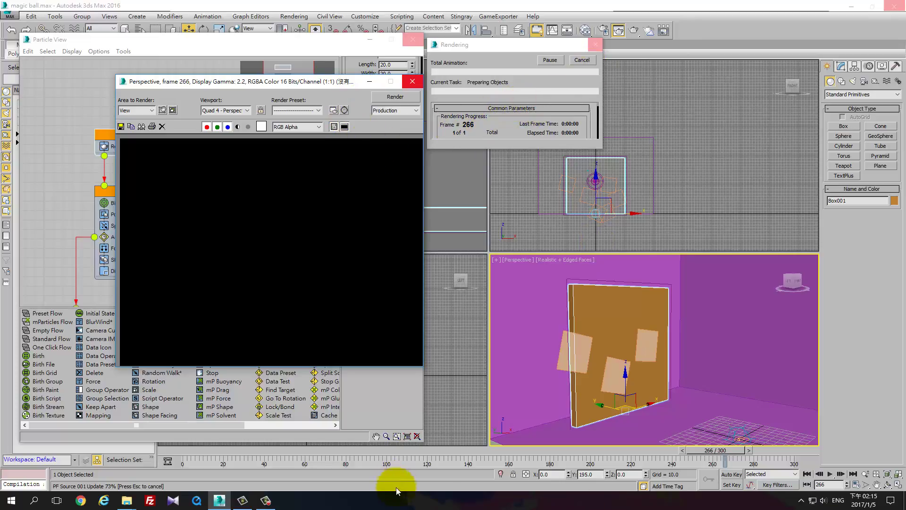
click(266, 500)
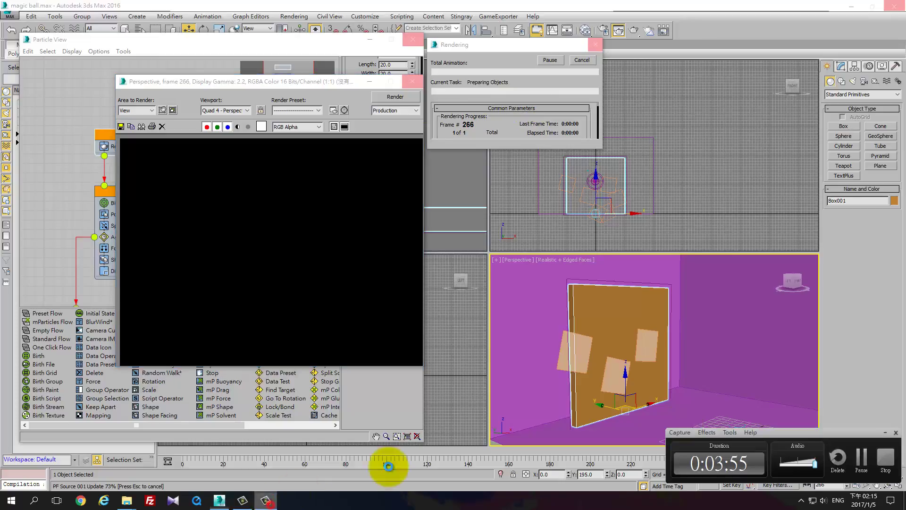
click(861, 458)
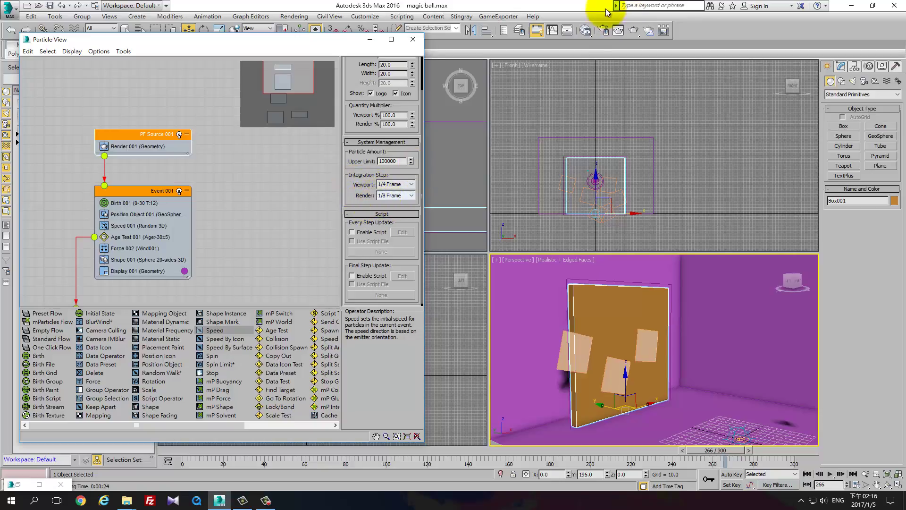
click(626, 30)
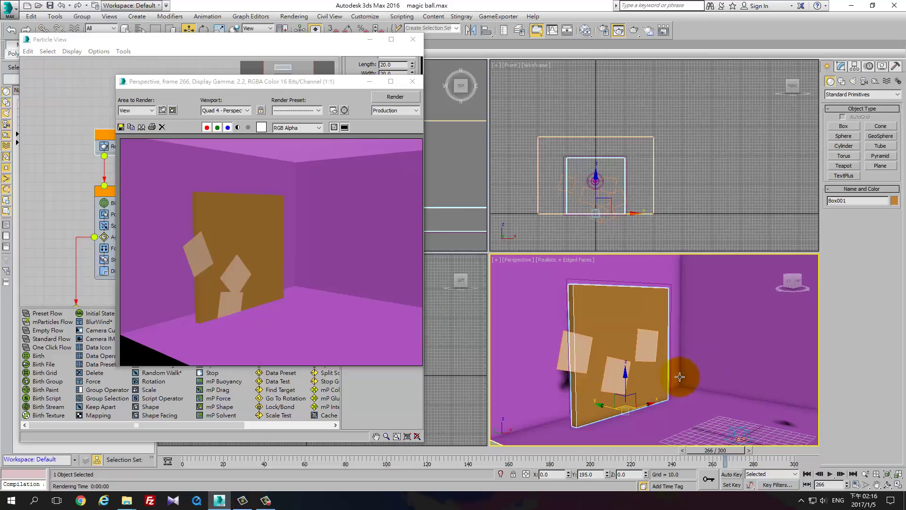
- Close the render window and show Find Target 001's settings: Absolute Time 180, Variation 30, target Box001
click(413, 81)
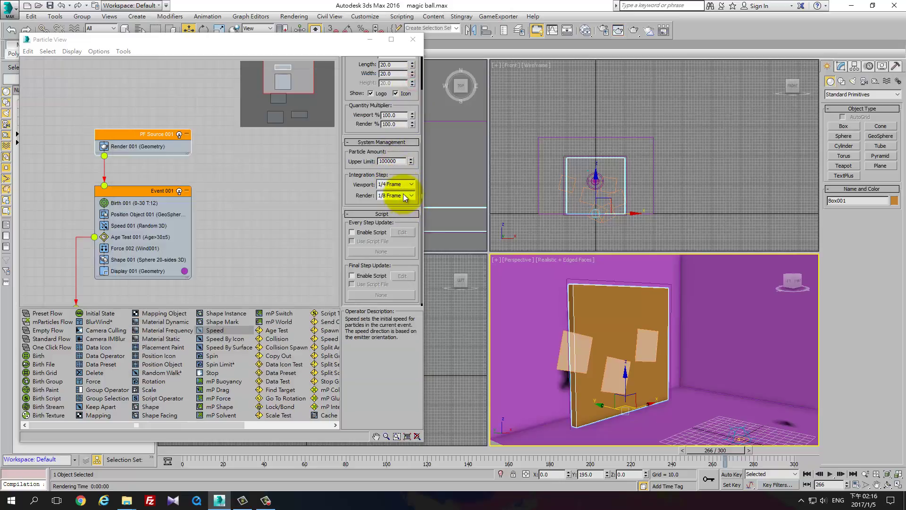
scroll(223, 196, down, 1)
scroll(233, 146, down, 3)
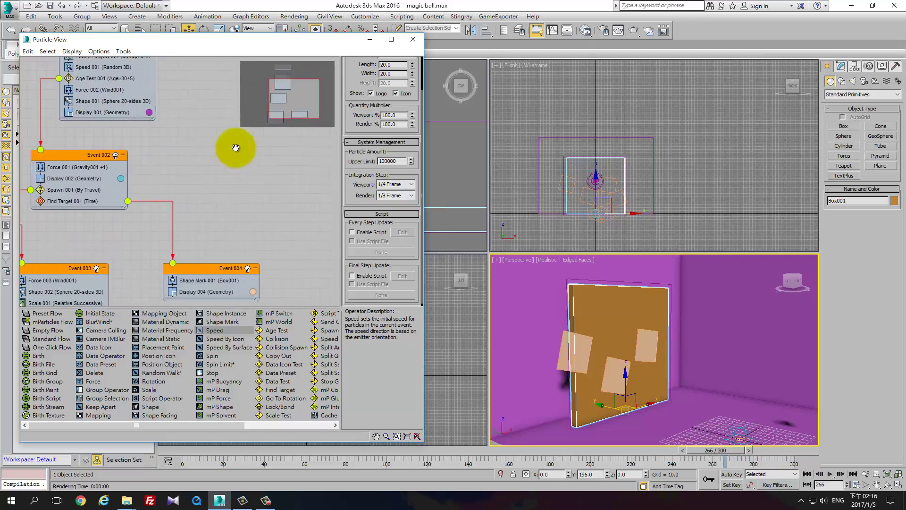
scroll(220, 246, down, 2)
click(81, 146)
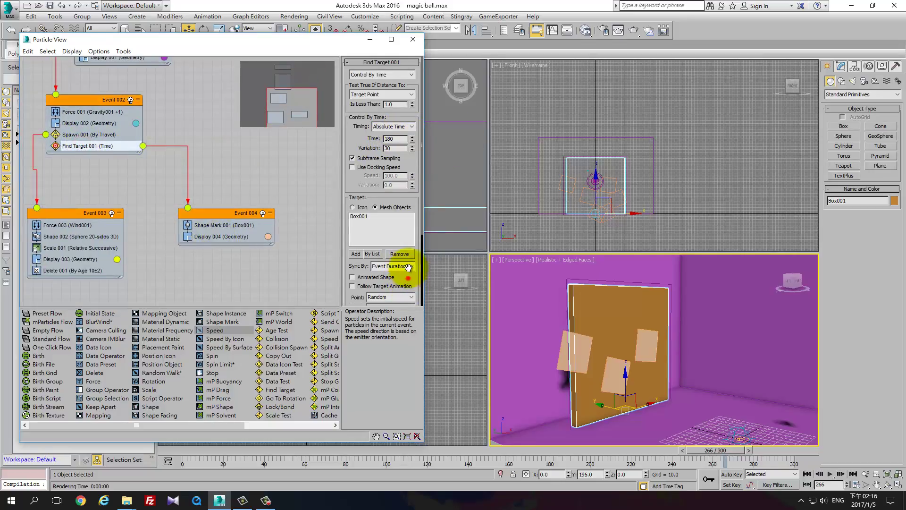
drag(408, 278, 452, 212)
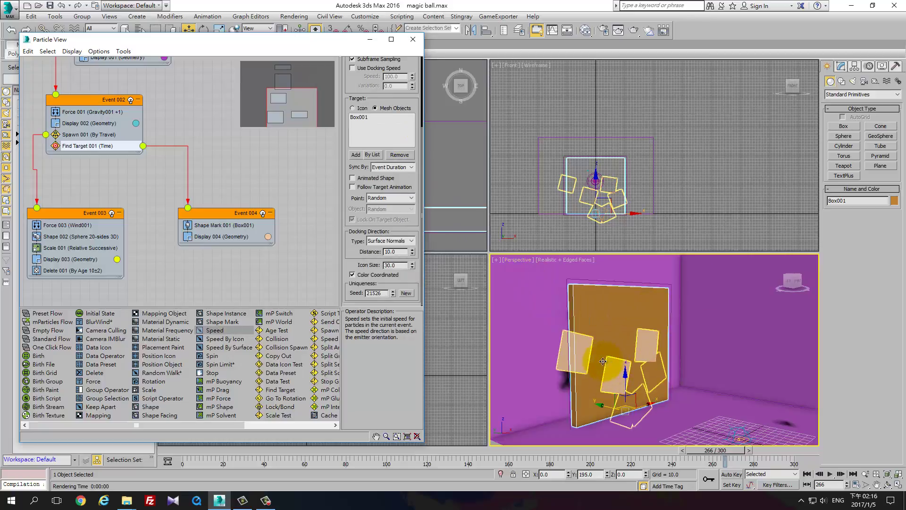
- Start creating a Box from the Standard Primitives
click(873, 89)
click(852, 143)
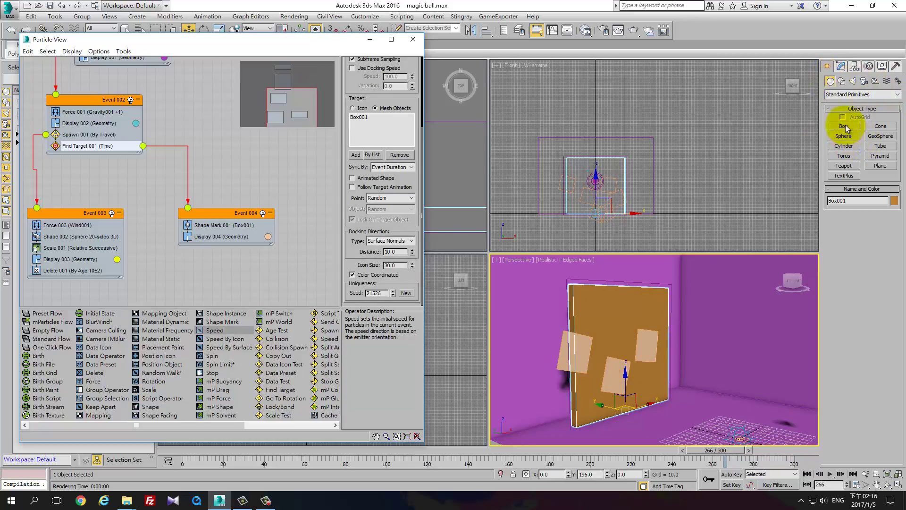
click(846, 125)
scroll(581, 170, up, 2)
scroll(564, 135, up, 2)
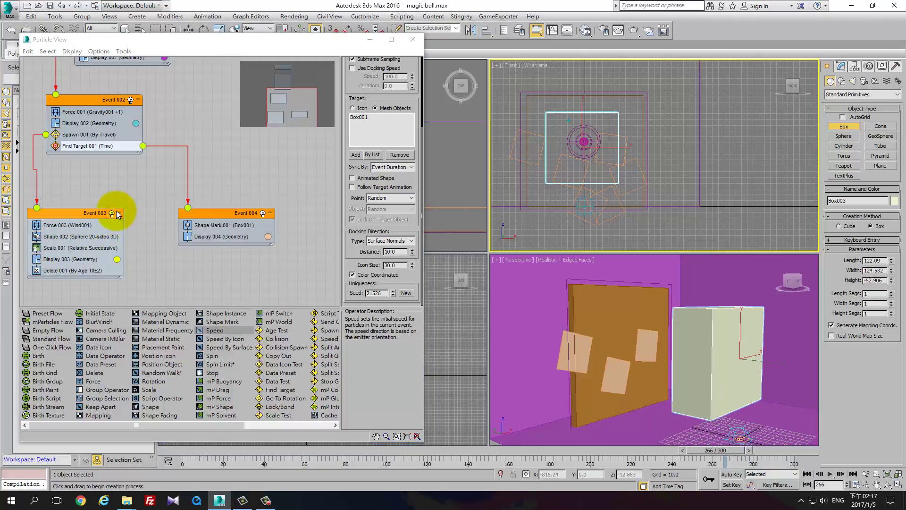
- Disable Spawn 001 and Event 003, then move the new Box003 onto the brown wall
click(56, 135)
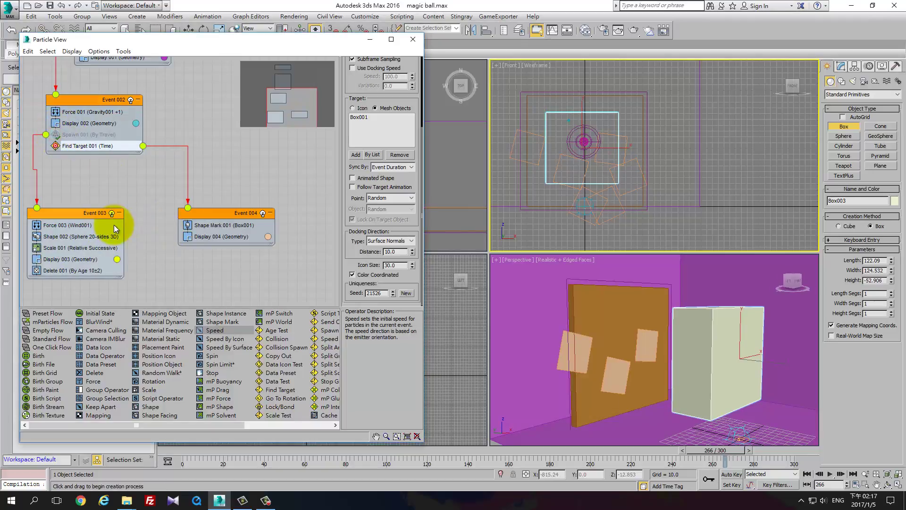
click(112, 214)
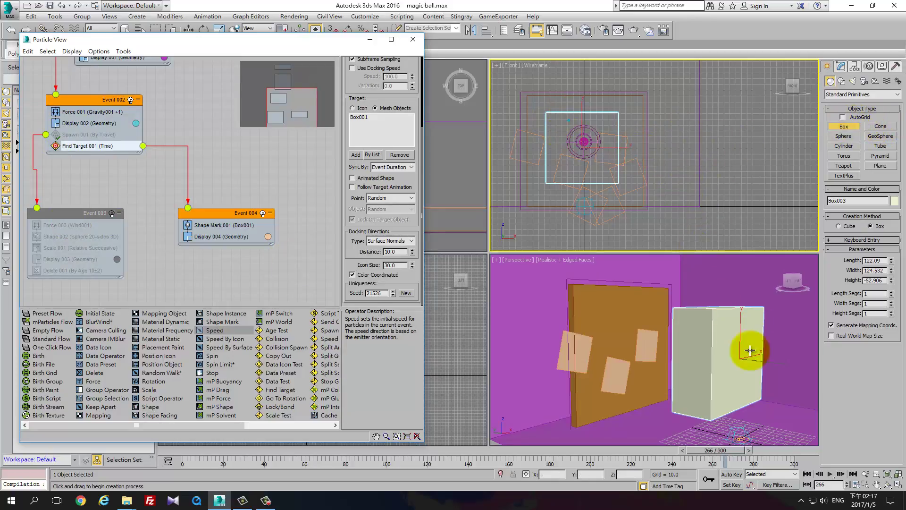
key(w)
click(737, 368)
drag(747, 378, 601, 341)
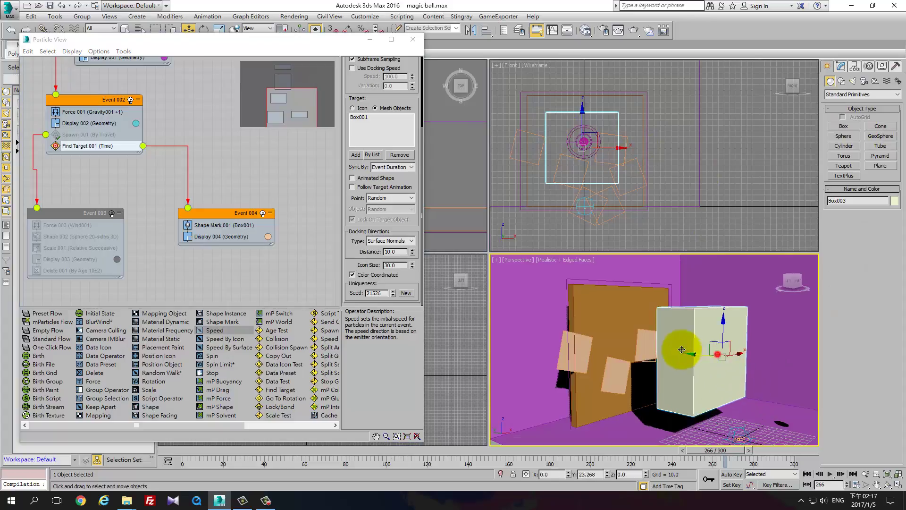
- Resize Box003 to length 87.905, width 87.173 and height -3.703
click(841, 66)
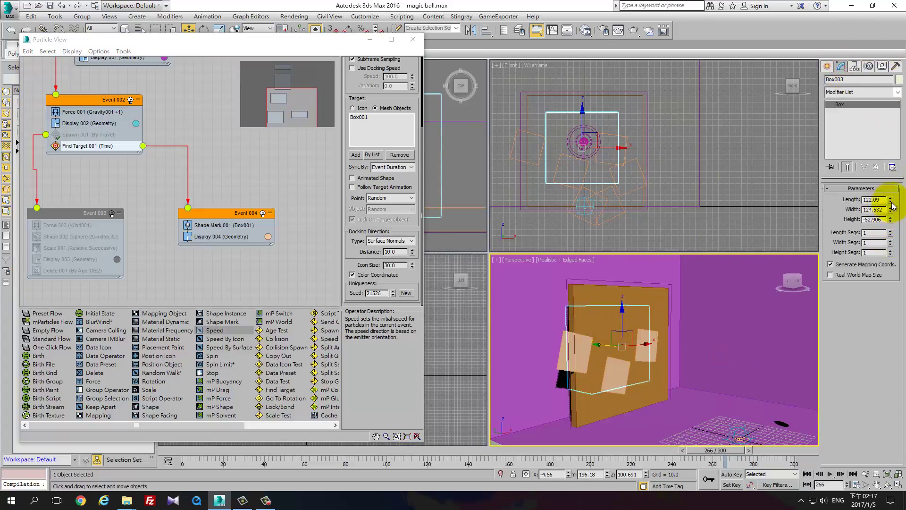
mouse_move(890, 200)
mouse_down()
mouse_move(893, 251)
mouse_move(891, 169)
mouse_move(890, 176)
mouse_up()
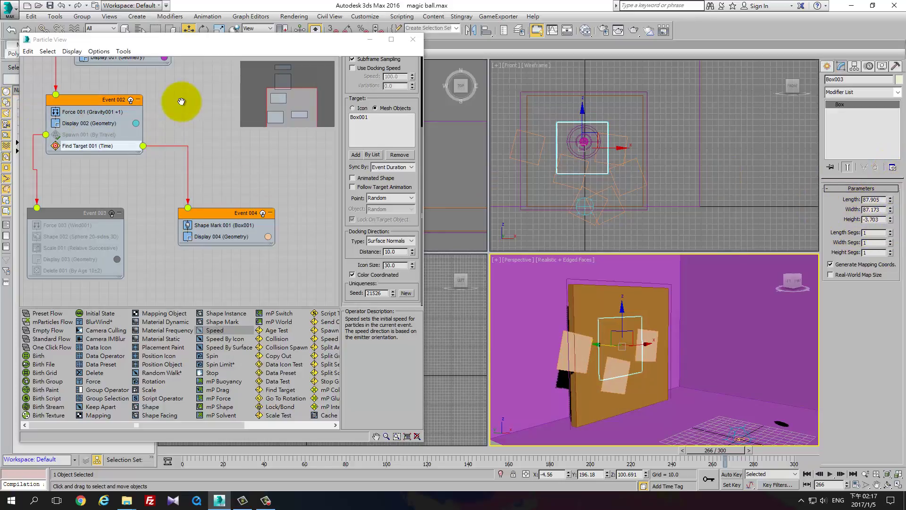
middle_drag(182, 101, 188, 117)
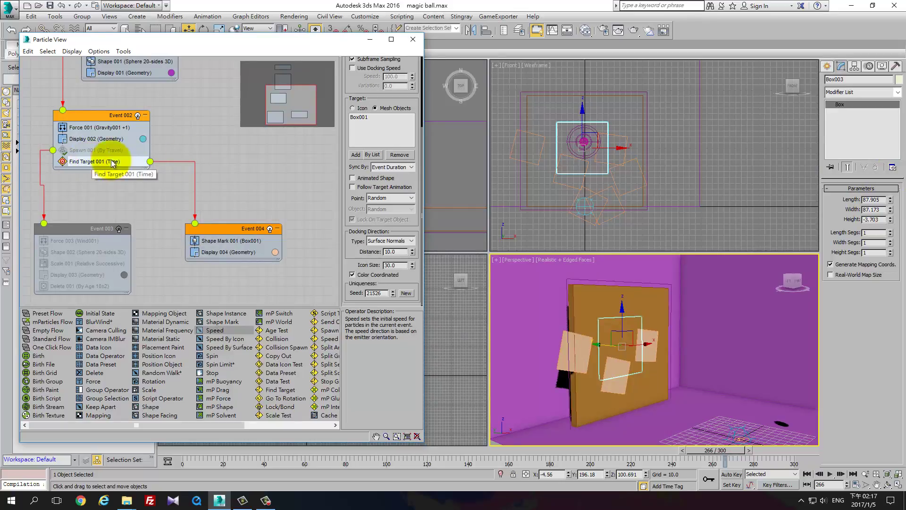
- Swap Find Target 001's target from Box001 to Box003, then reselect the operator
click(372, 155)
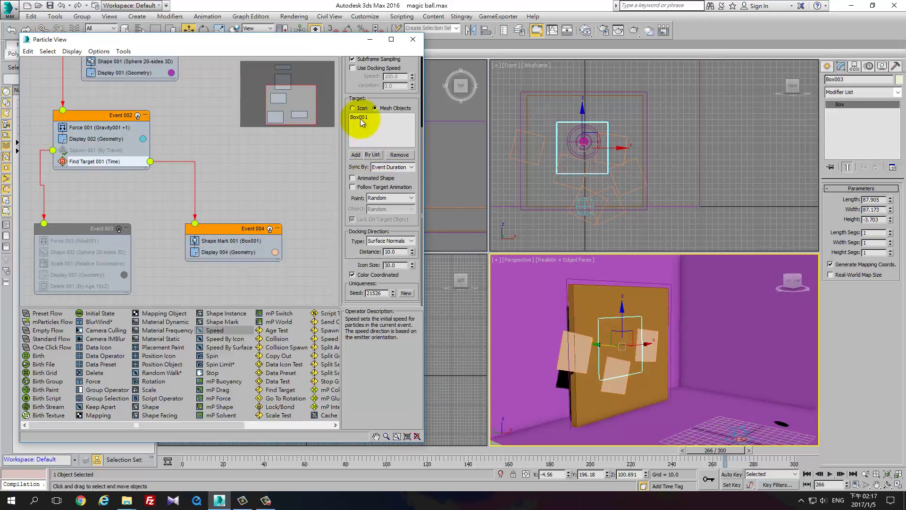
click(400, 155)
click(356, 155)
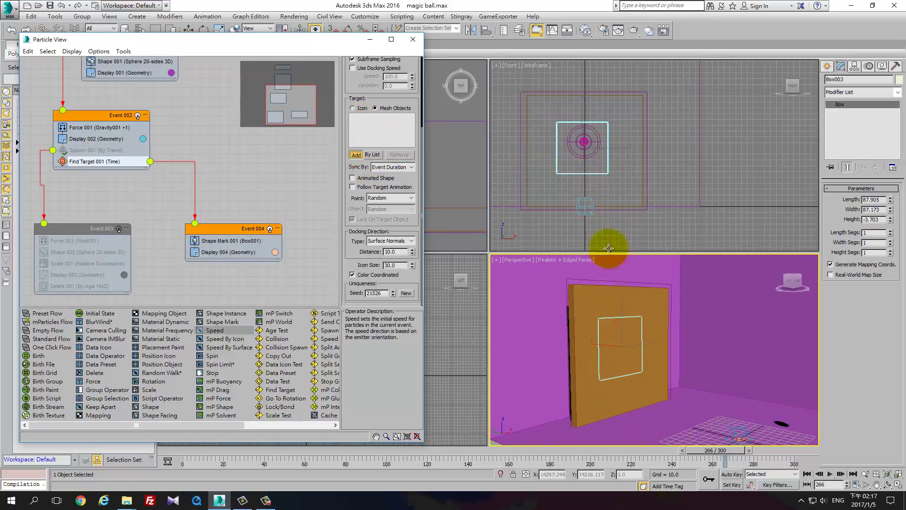
click(597, 122)
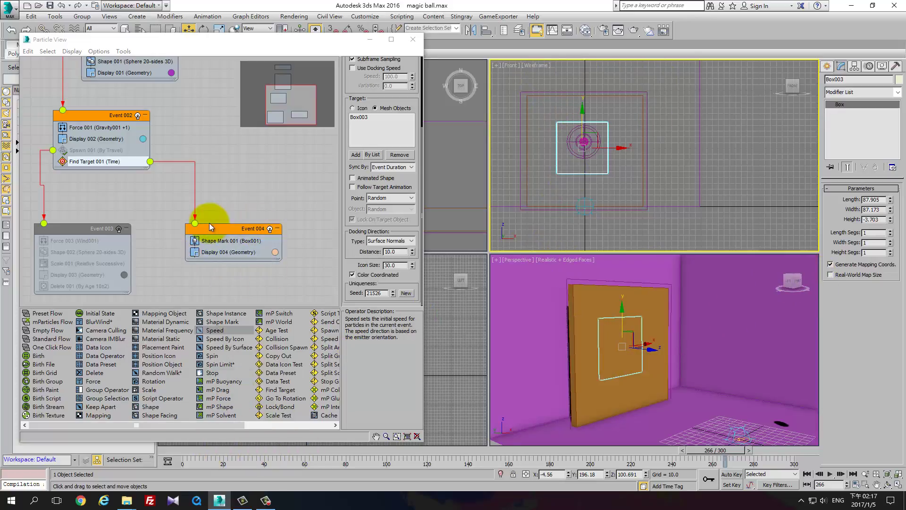
click(254, 129)
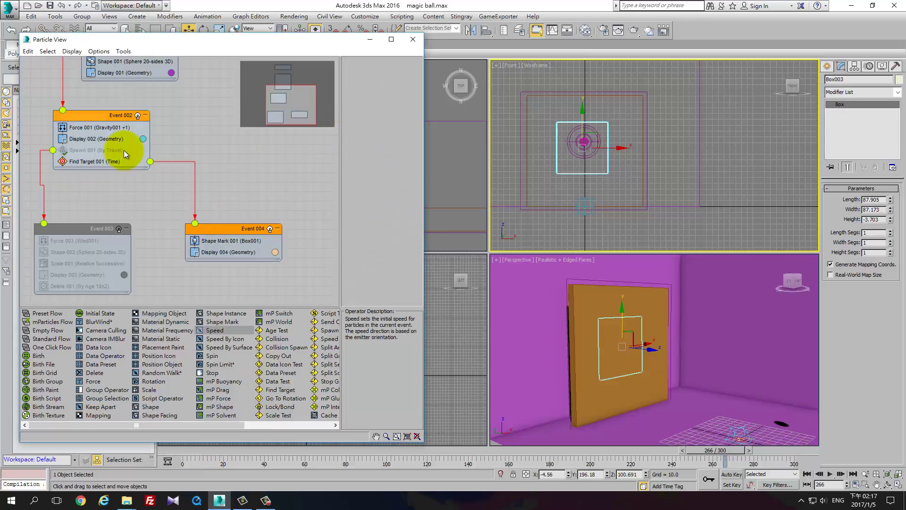
click(94, 162)
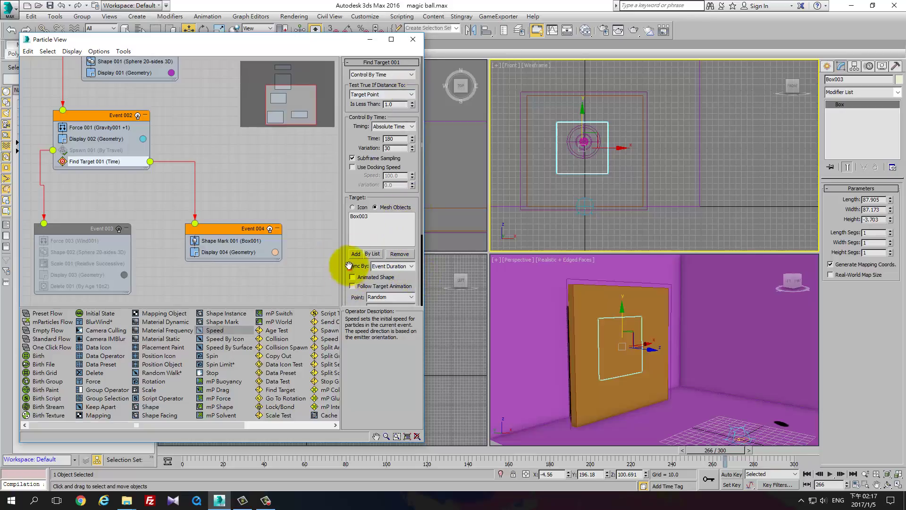
drag(350, 259, 354, 158)
click(402, 240)
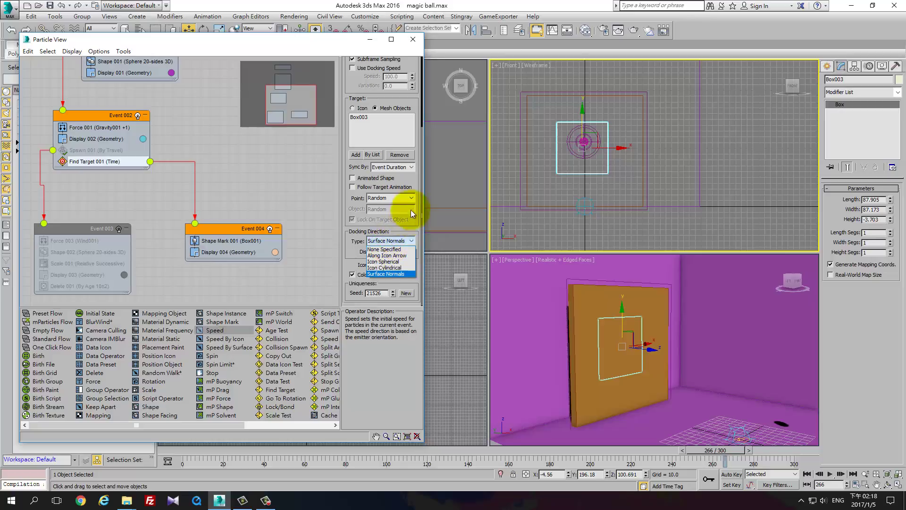
click(413, 179)
drag(401, 101, 489, 196)
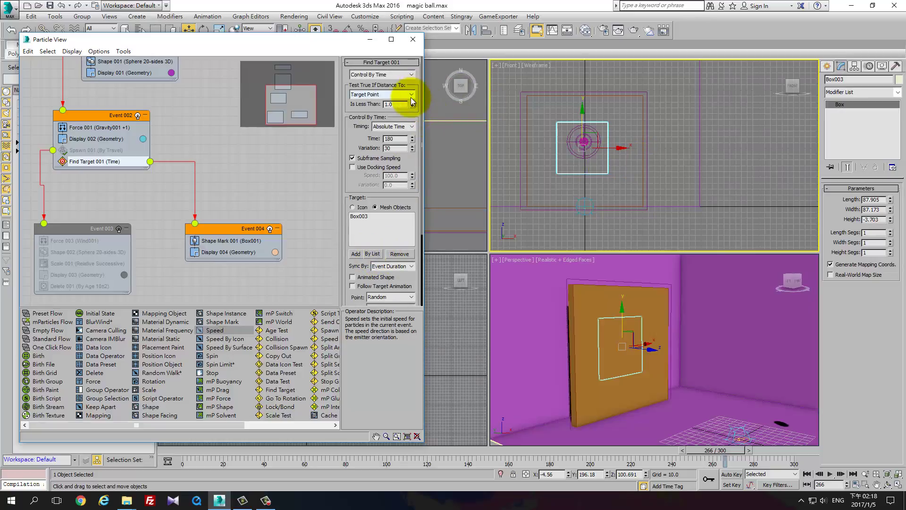
click(412, 94)
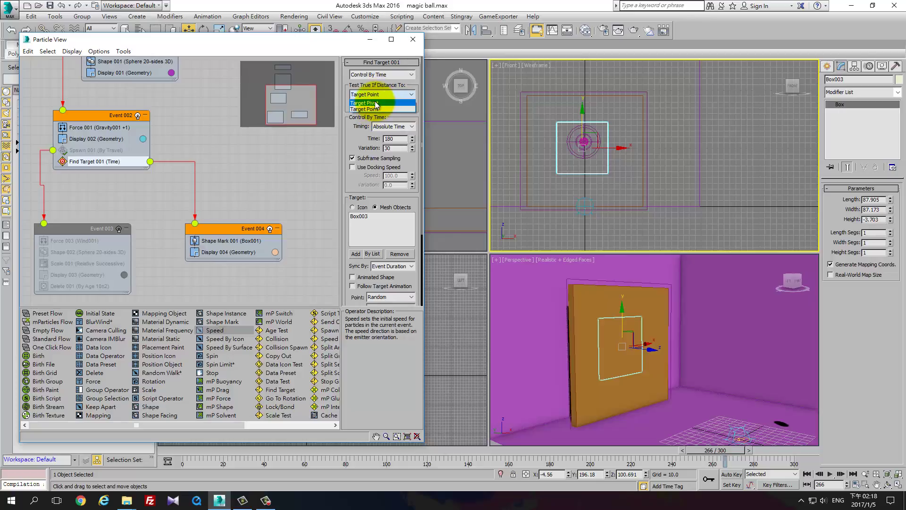
click(376, 103)
click(401, 94)
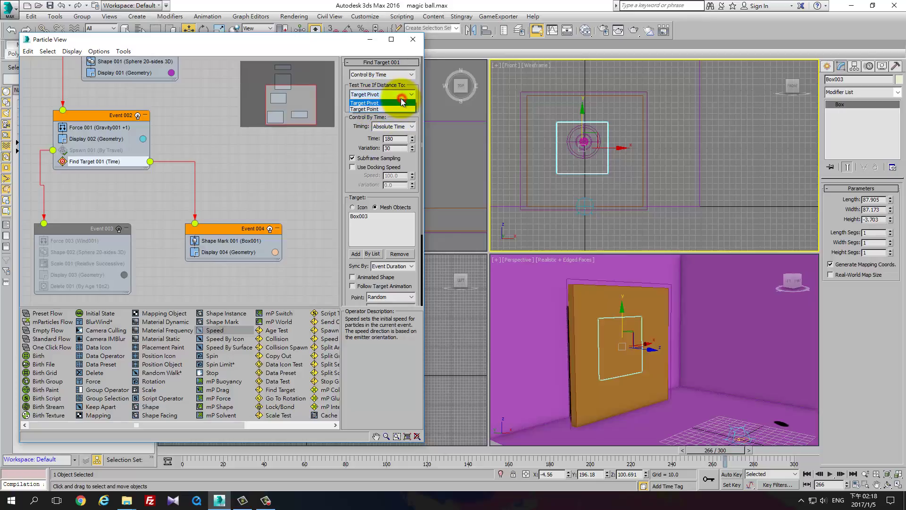
click(394, 109)
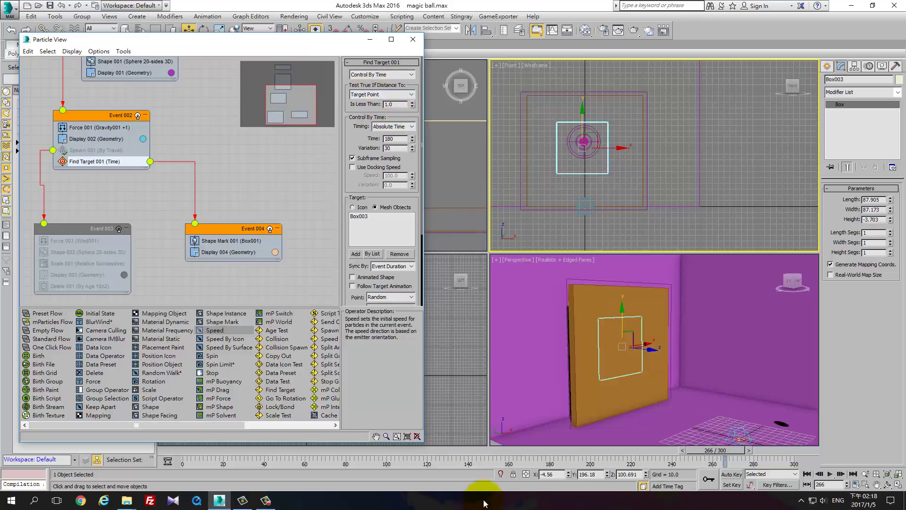
drag(195, 456, 660, 463)
- Enable Spawn 001 (By Travel) in Event 002 and scrub frames 206–209 to see trails
key(w)
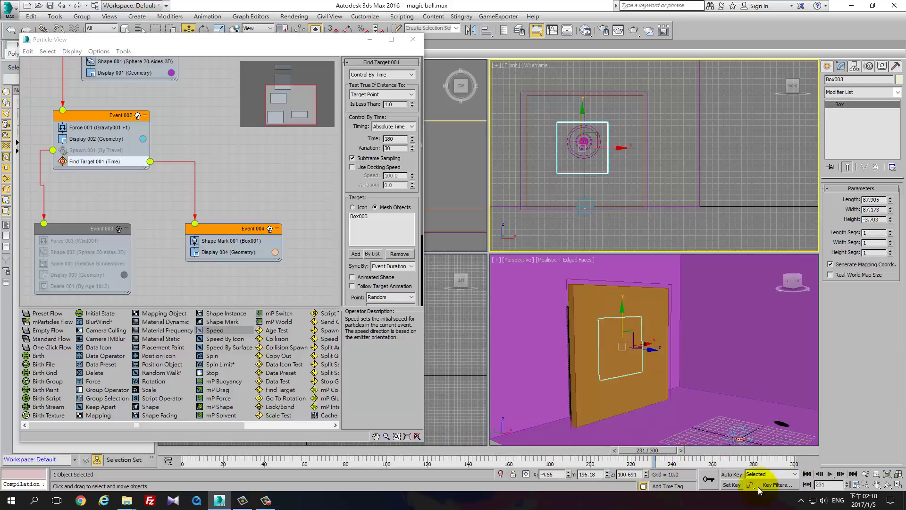
drag(660, 455, 609, 455)
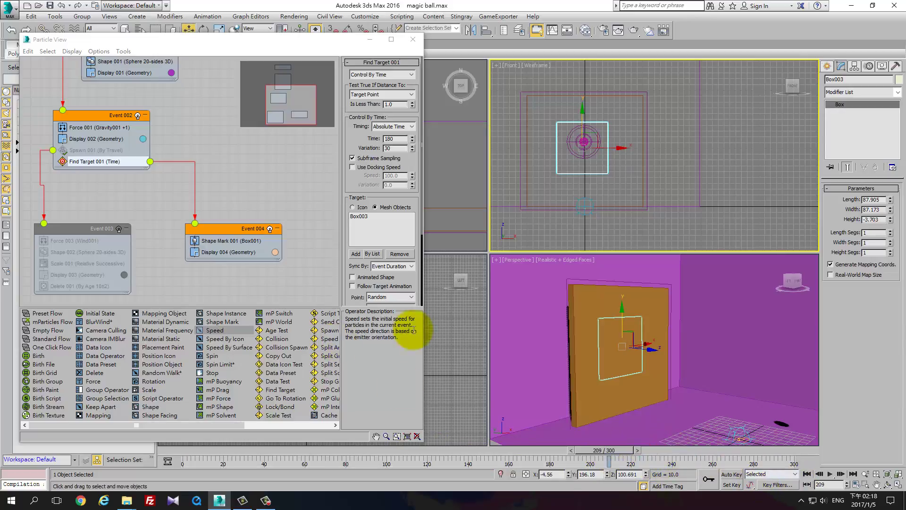
click(62, 151)
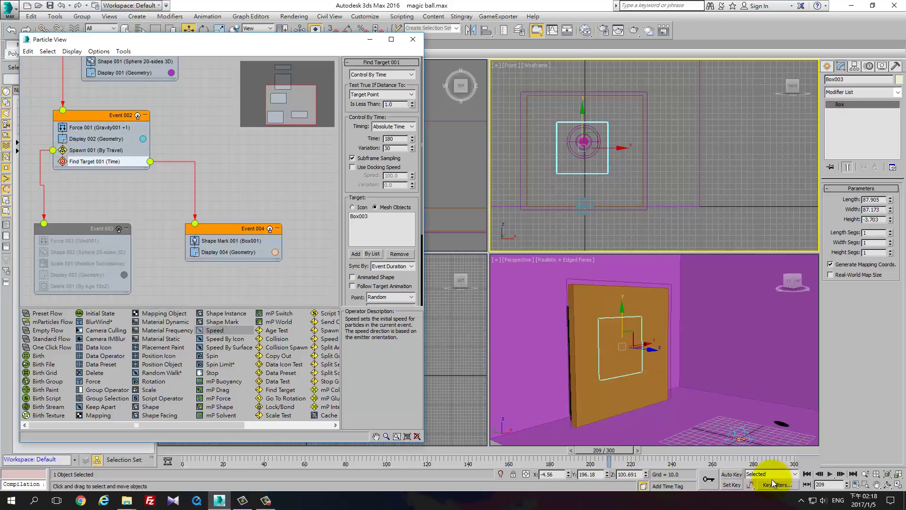
mouse_move(609, 451)
mouse_down()
mouse_move(654, 452)
mouse_move(602, 451)
mouse_up()
mouse_move(172, 186)
middle_down()
mouse_move(217, 174)
mouse_move(208, 172)
middle_up()
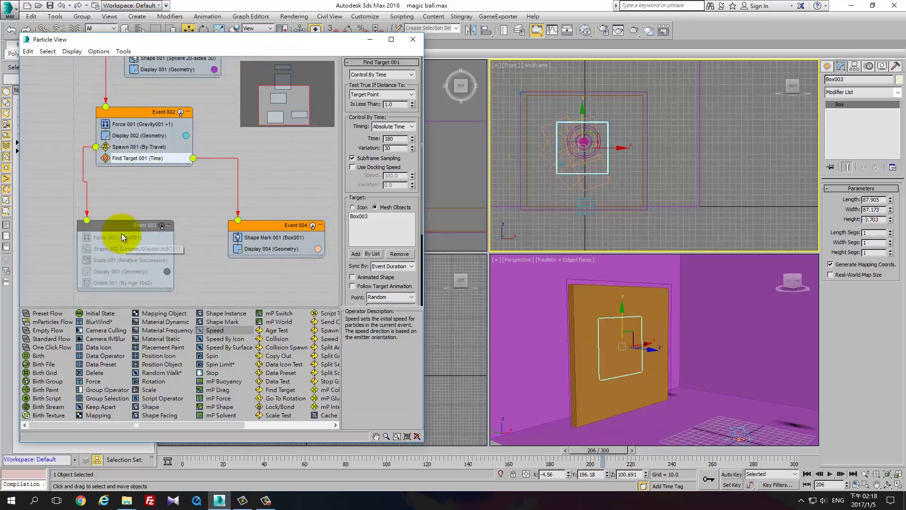
- Recenter the Particle View graph on Event 002 and reselect Find Target 001
middle_drag(193, 197, 178, 273)
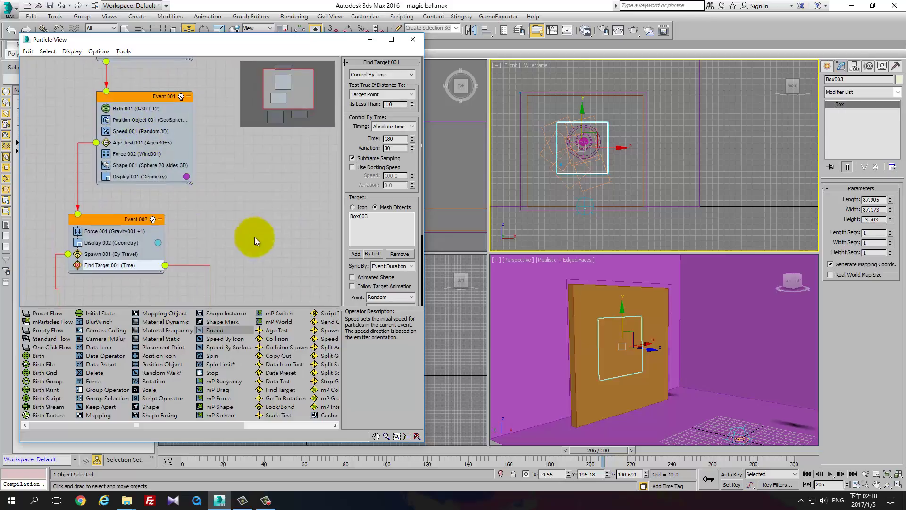
middle_drag(303, 239, 106, 126)
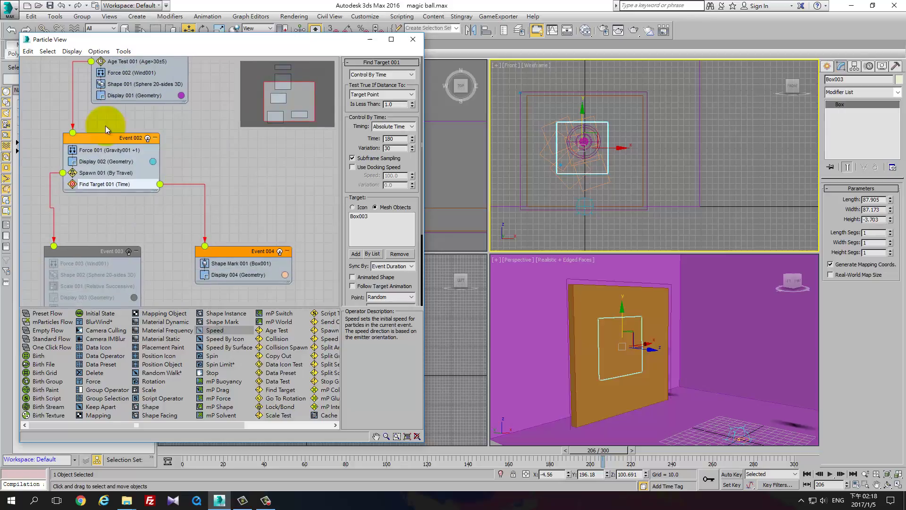
click(116, 185)
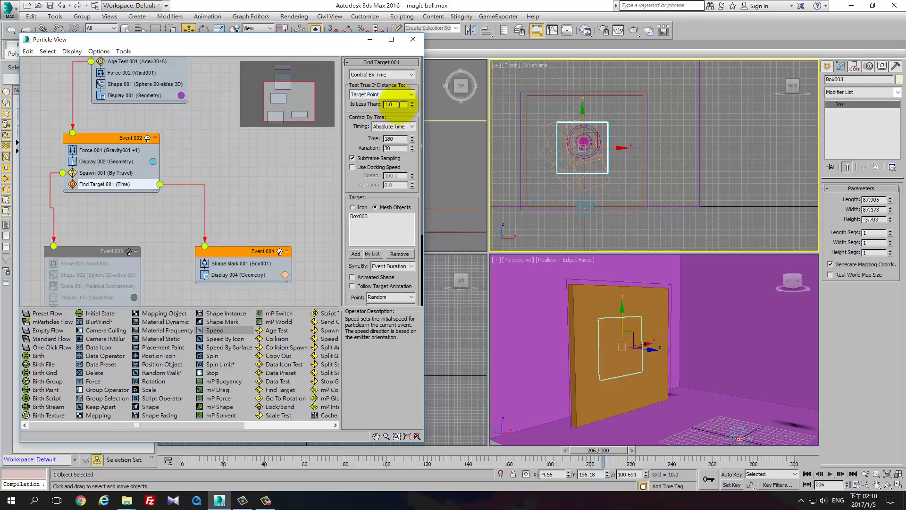
drag(354, 132, 361, 77)
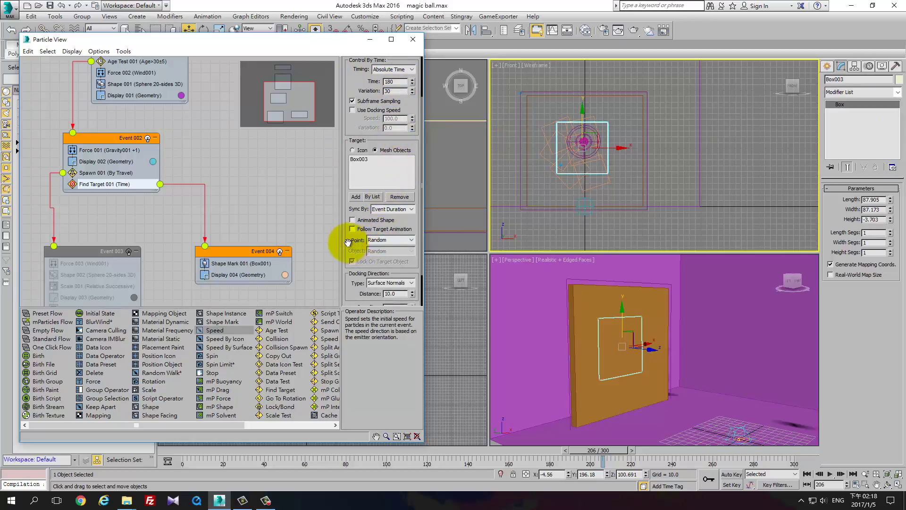
- Set Find Target 001's Sync By timing to Absolute Time
scroll(406, 199, down, 1)
click(411, 179)
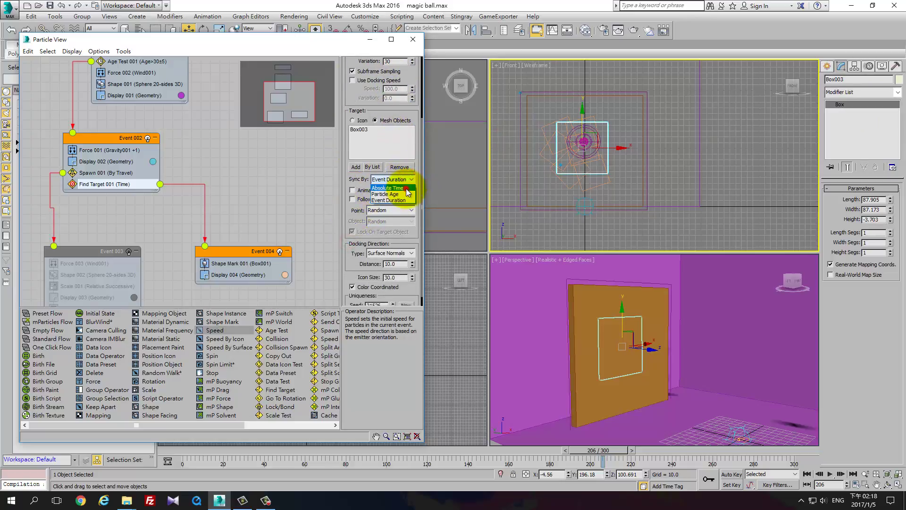
click(407, 188)
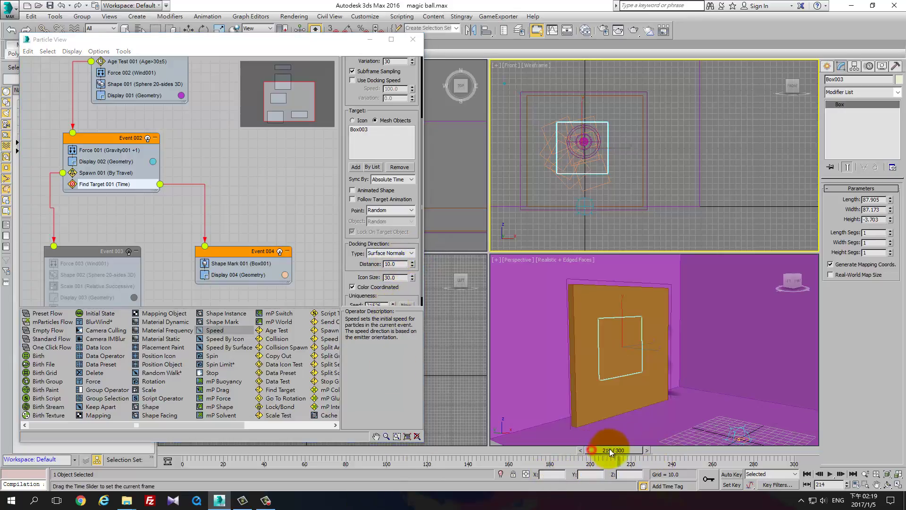
- Scrub the animation to watch particles fly, then show the Shape Mark 001 settings
drag(591, 449, 649, 449)
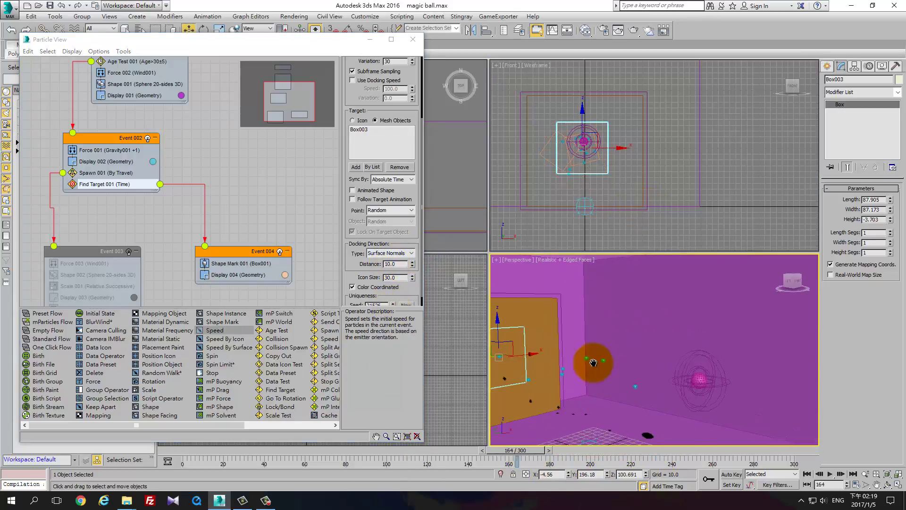
drag(518, 450, 633, 451)
click(234, 265)
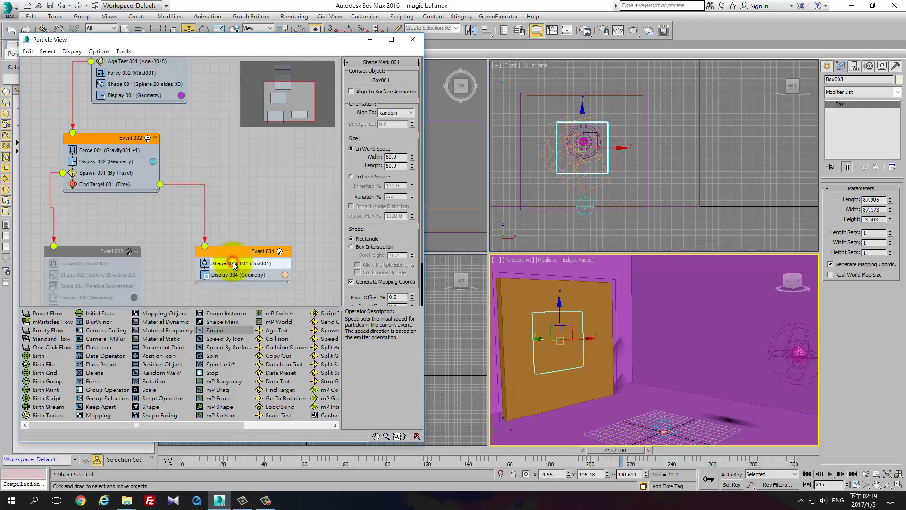